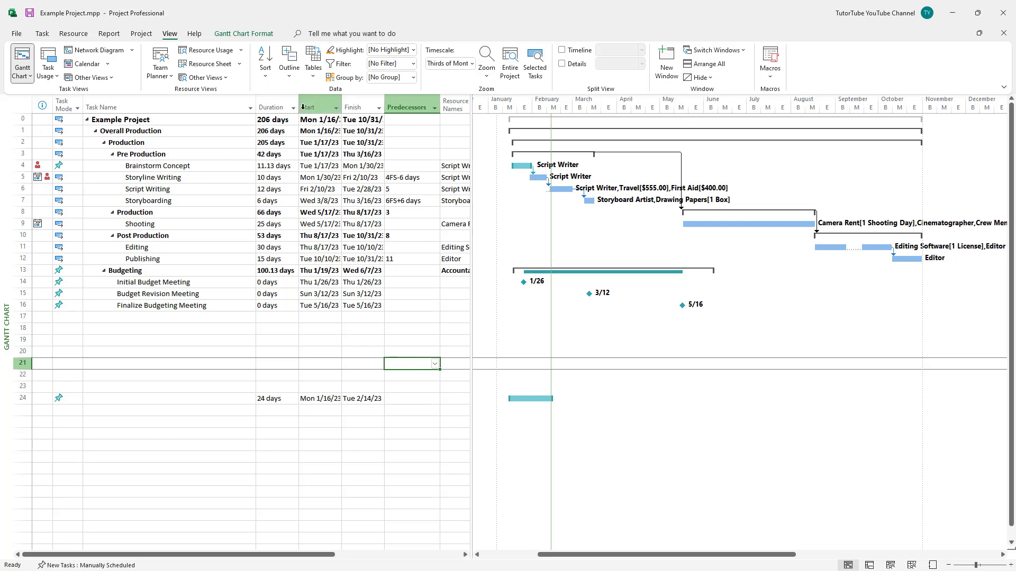
Show the Task Form and review Storyline Writing, Storyboarding, Brainstorm Concept, Script Writing and Production assignments.
left_click(562, 63)
left_click(191, 182)
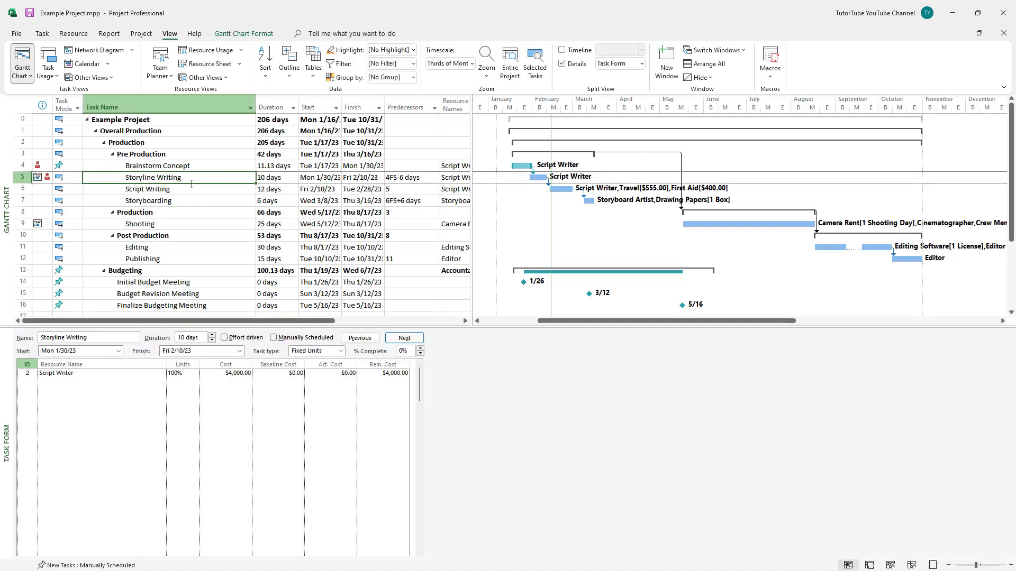
left_click(194, 200)
left_click(194, 175)
left_click(195, 167)
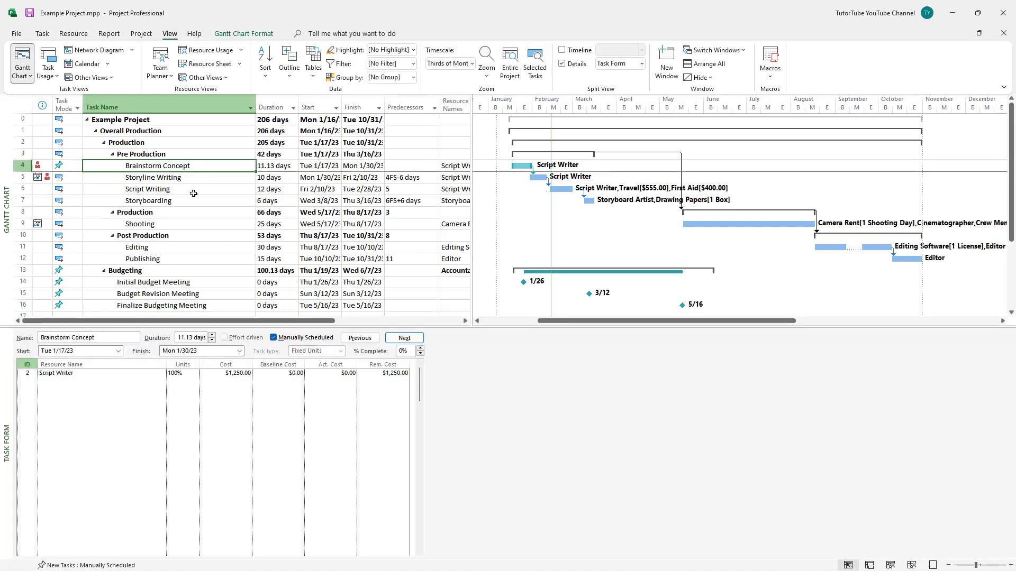
left_click(195, 190)
left_click(195, 211)
left_click(197, 191)
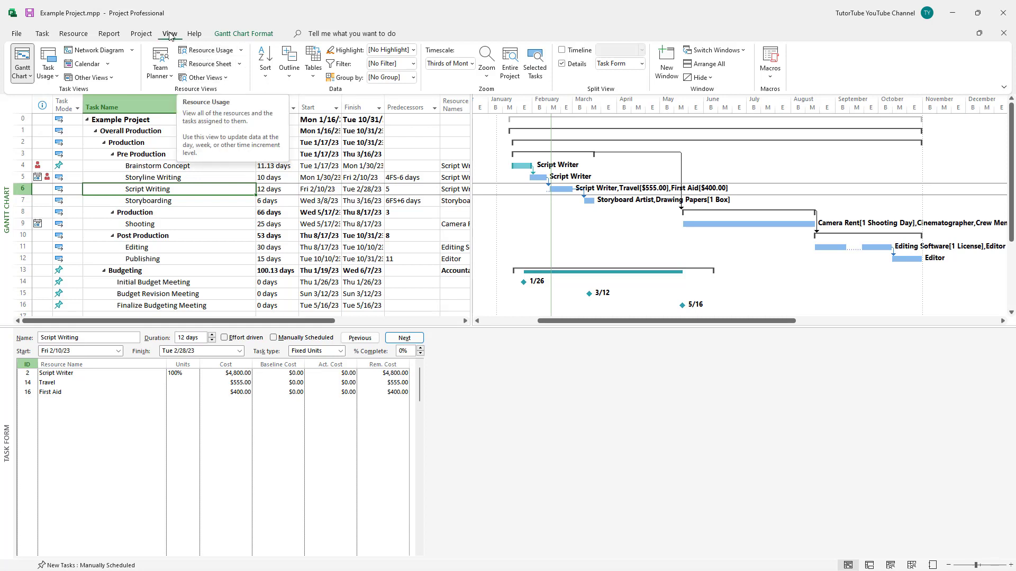
Switch to Resource Usage and turn off the Details split pane.
left_click(206, 49)
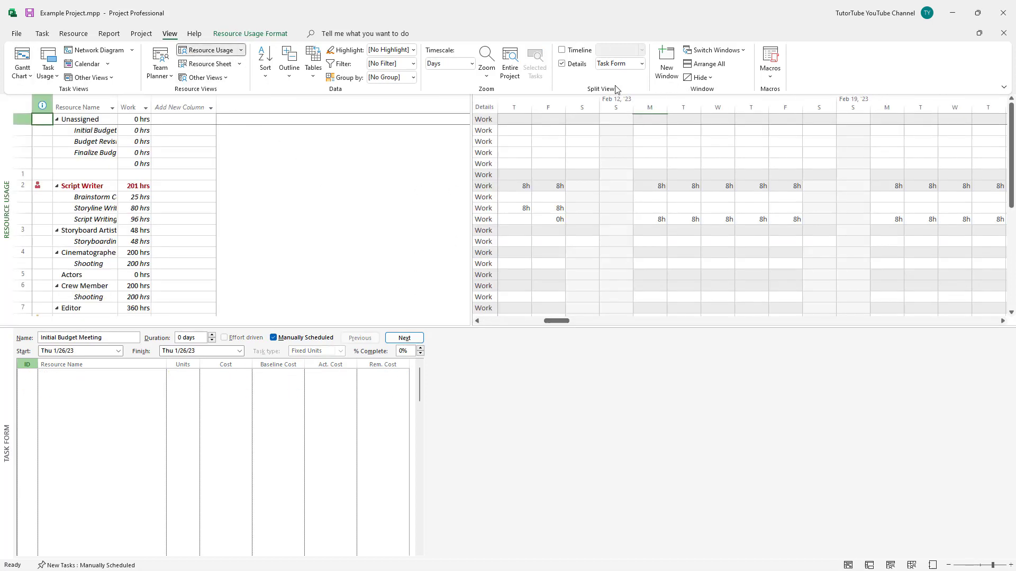
left_click(562, 64)
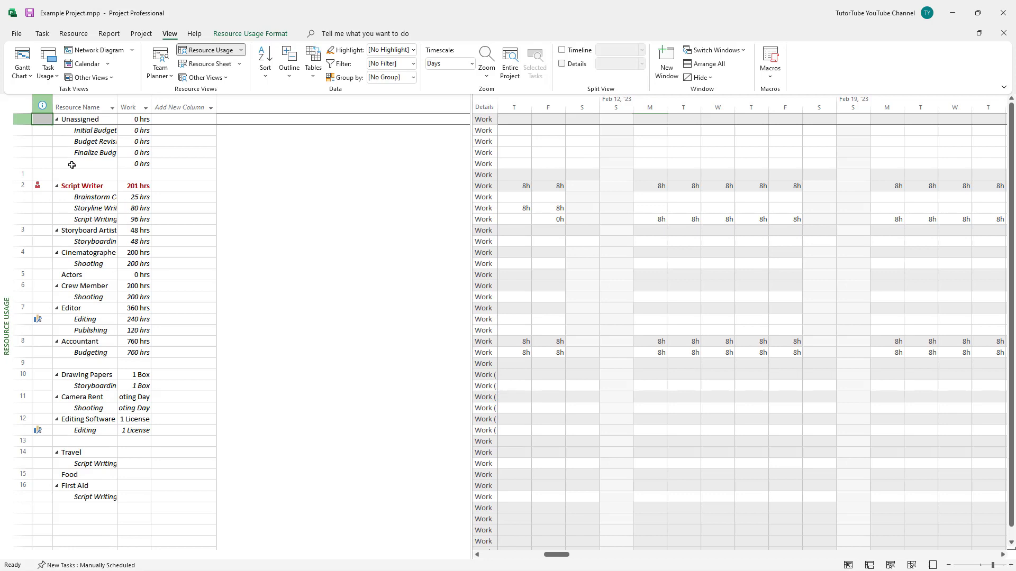
Widen the Resource Name column to show full Brainstorm Concept, Storyline Writing and Script Writing names.
left_click(103, 205)
left_click_drag(117, 107, 166, 107)
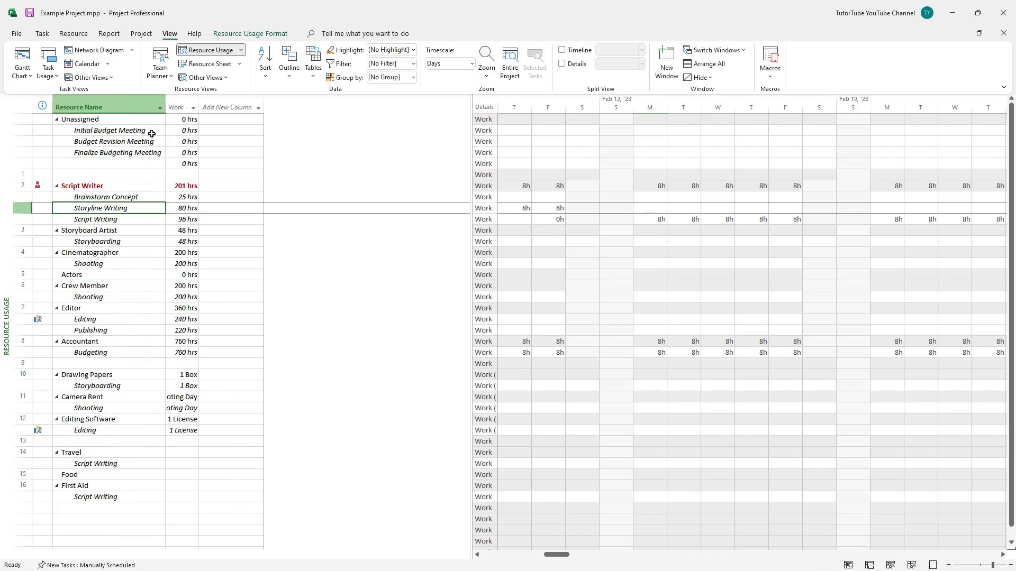
left_click(119, 198)
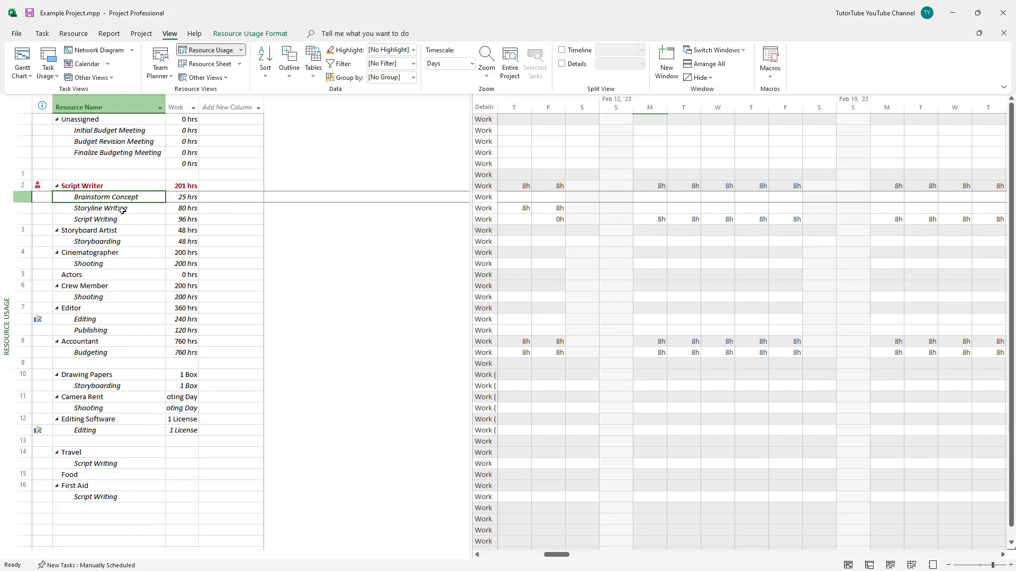
left_click(122, 208)
left_click(111, 223)
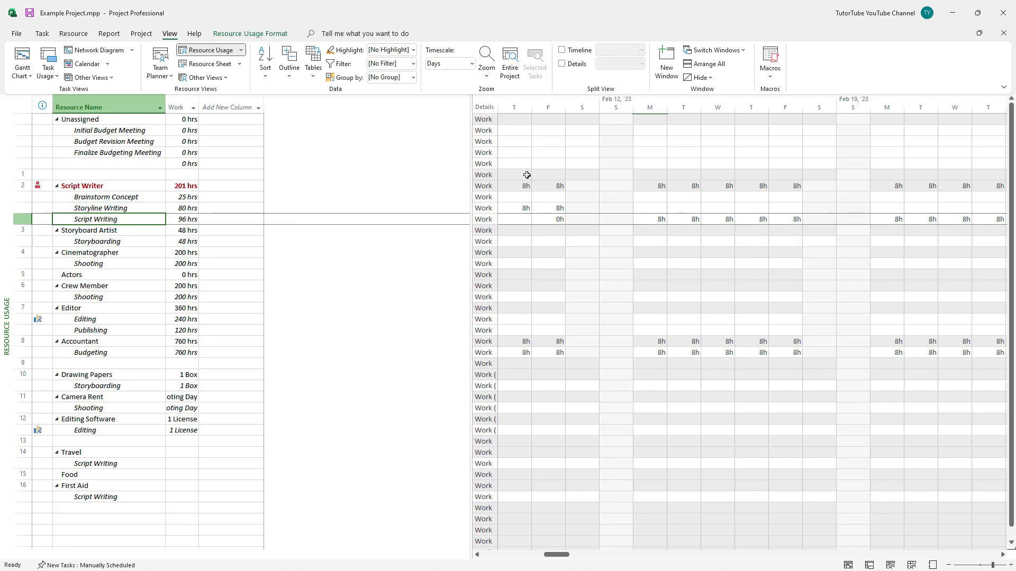
Widen the usage grid's Details column so labels like Work show fully.
scroll(496, 394, "down", 5)
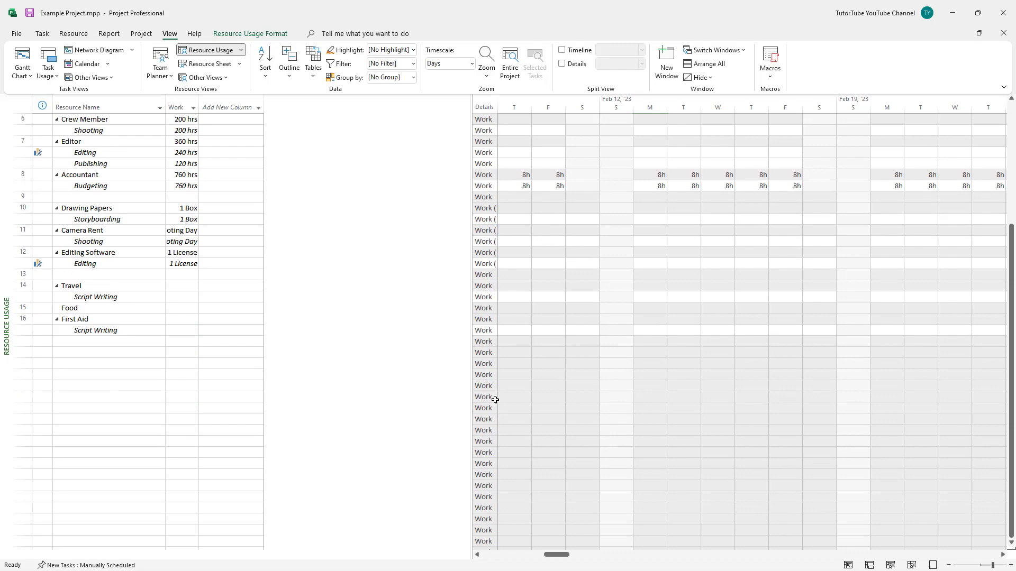
scroll(495, 399, "up", 5)
left_click_drag(497, 112, 525, 112)
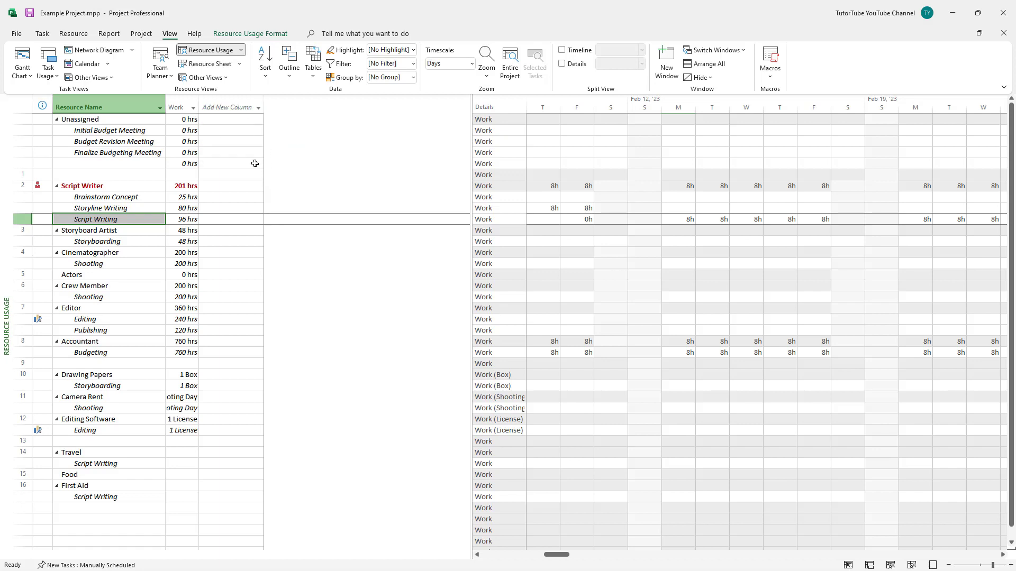
Insert the Cost field as a new column, showing Script Writer at $10,050.00.
left_click(248, 109)
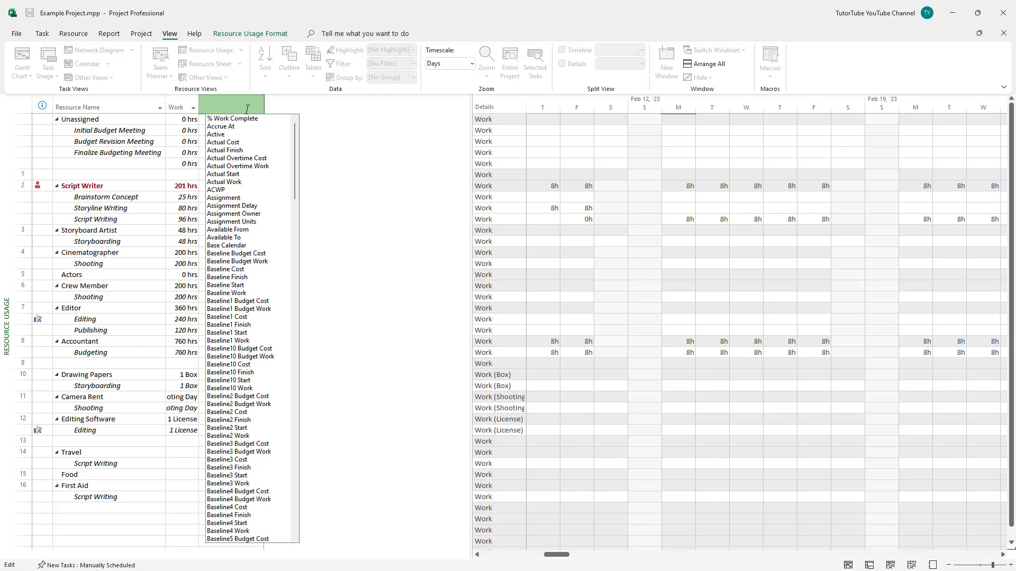
type("cost")
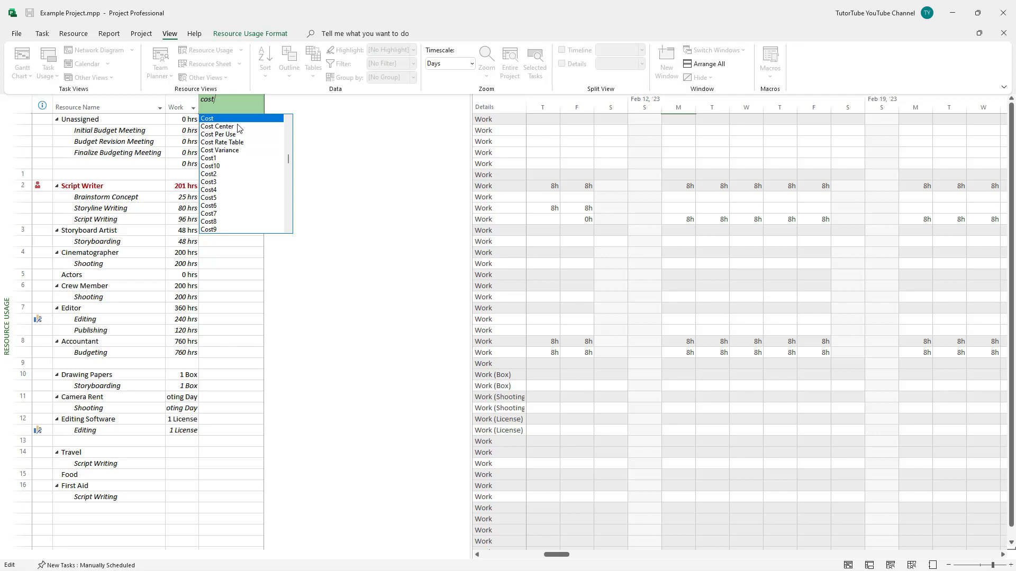
left_click(221, 121)
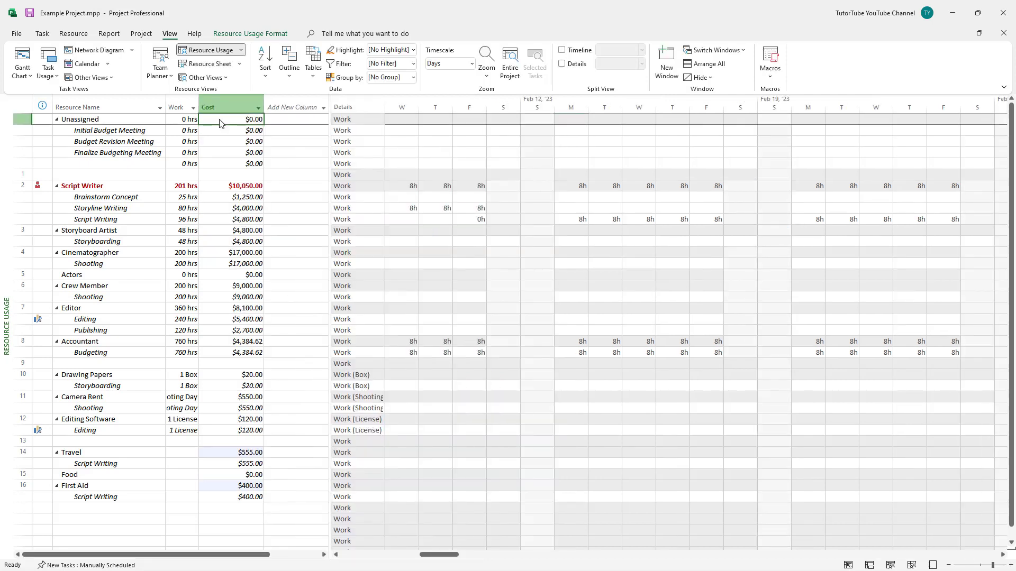
Check Script Writer's three assignment costs and the Storyboard Artist's Storyboarding cost.
left_click(231, 219)
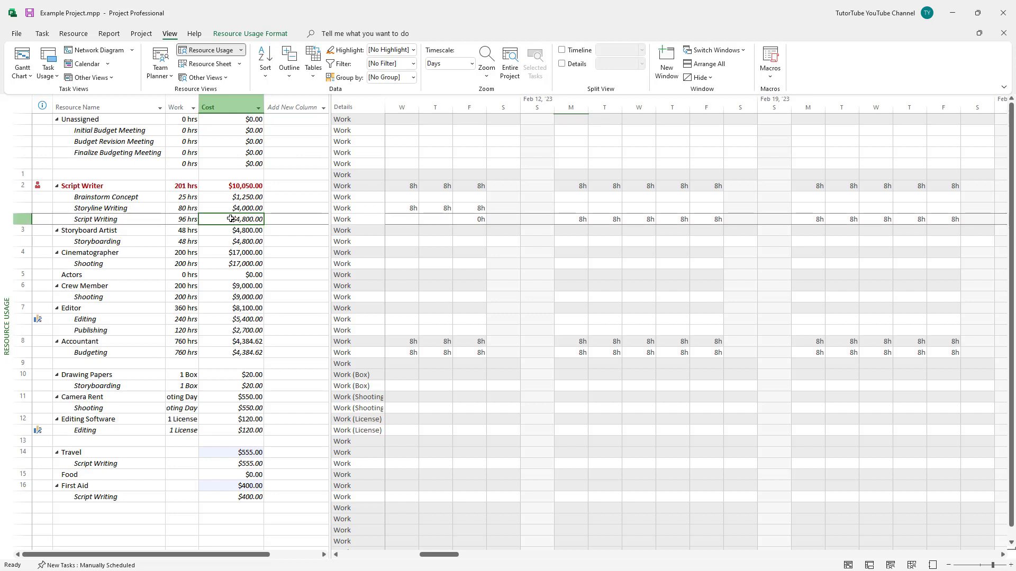
left_click(127, 183)
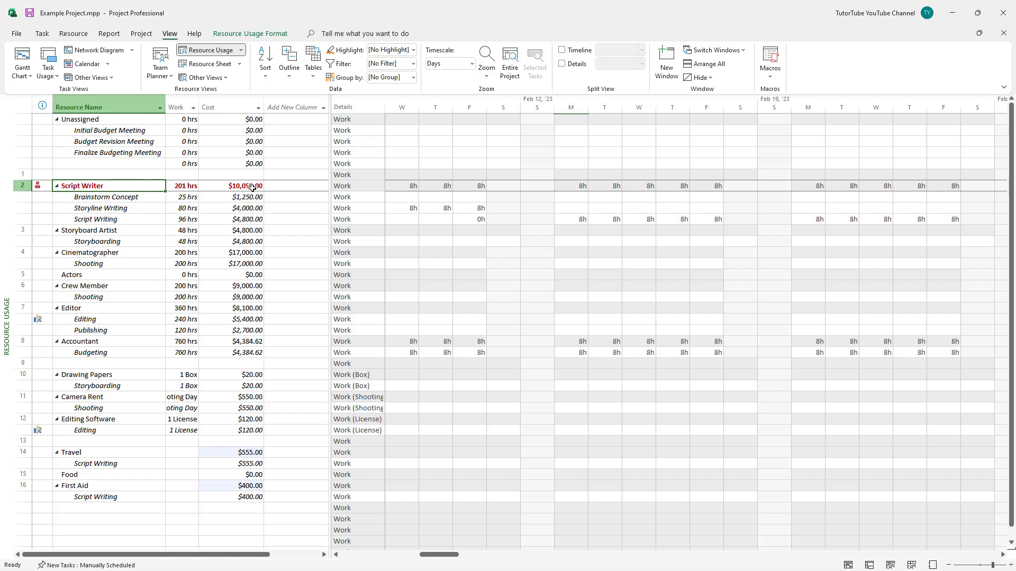
mouse_move(247, 201)
left_mouse_down()
mouse_move(251, 238)
mouse_move(242, 219)
left_mouse_up()
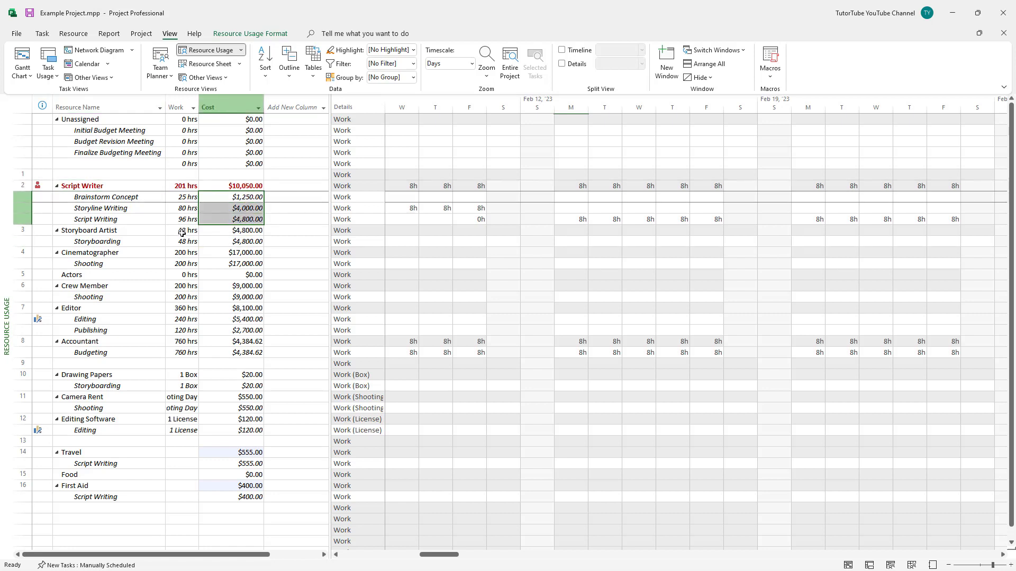
left_click(131, 233)
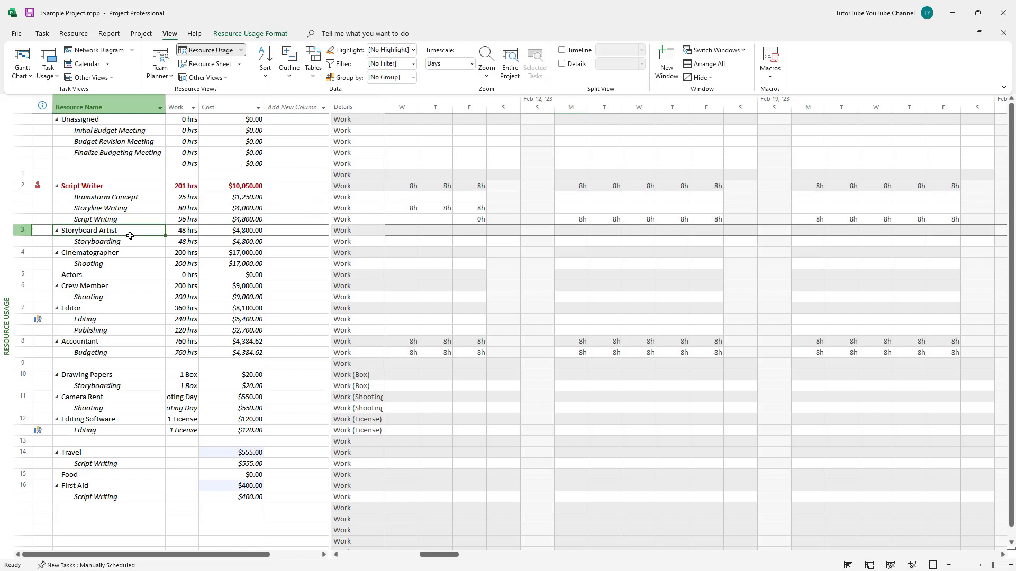
left_click(245, 242)
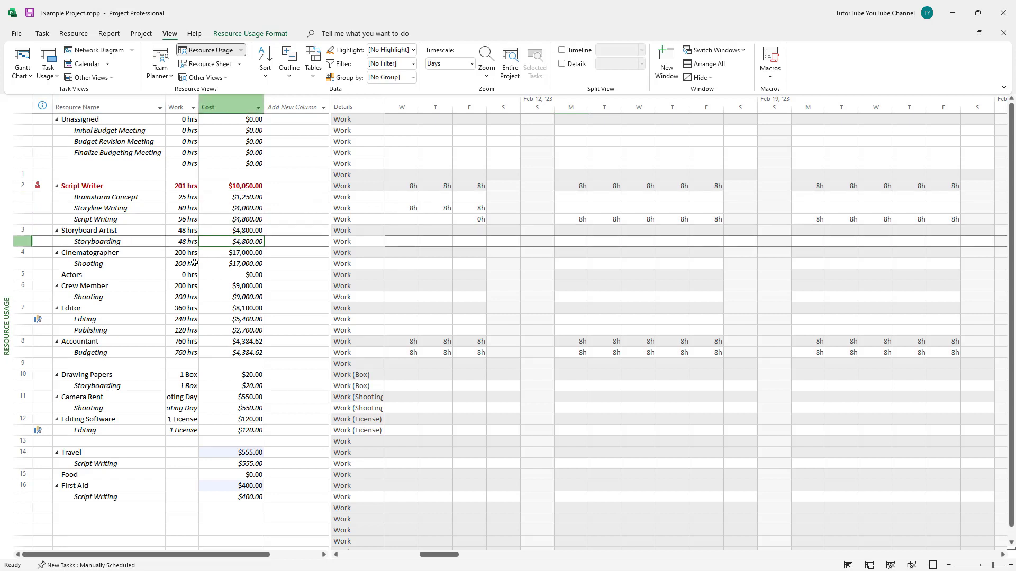
Check Cinematographer's $17,000.00 total and the costs from Travel to First Aid.
left_click(124, 253)
left_click(248, 253)
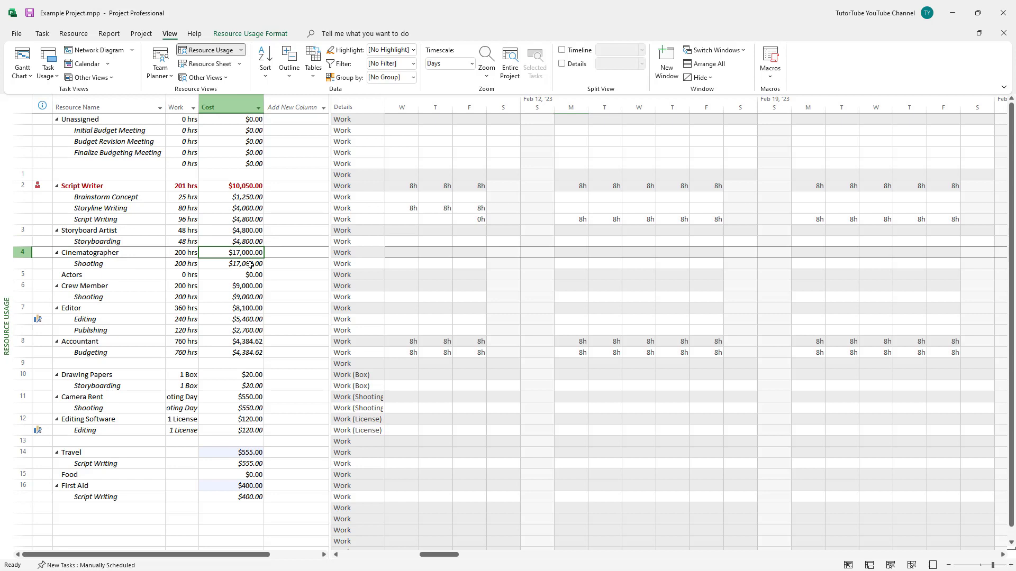
left_click(139, 467)
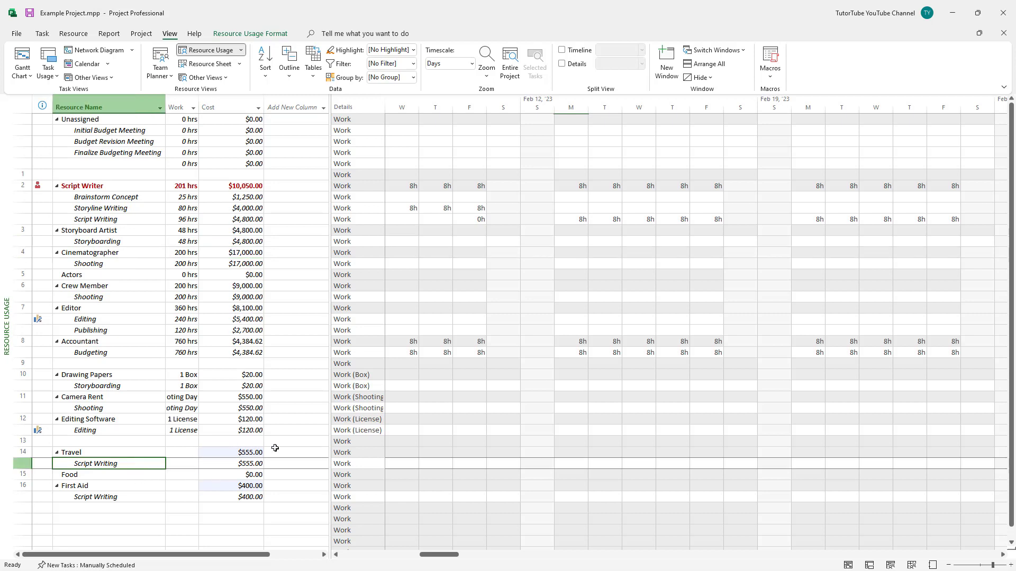
left_click_drag(251, 453, 259, 500)
left_click(294, 483)
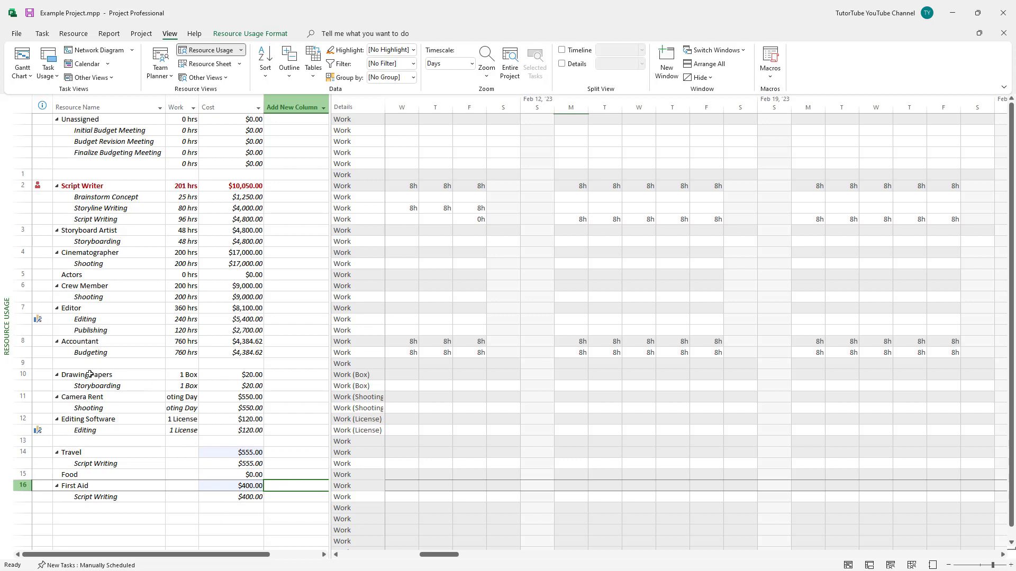
Collapse Travel, First Aid, Drawing Papers, Camera Rent and Editing Software to their totals.
left_click(56, 452)
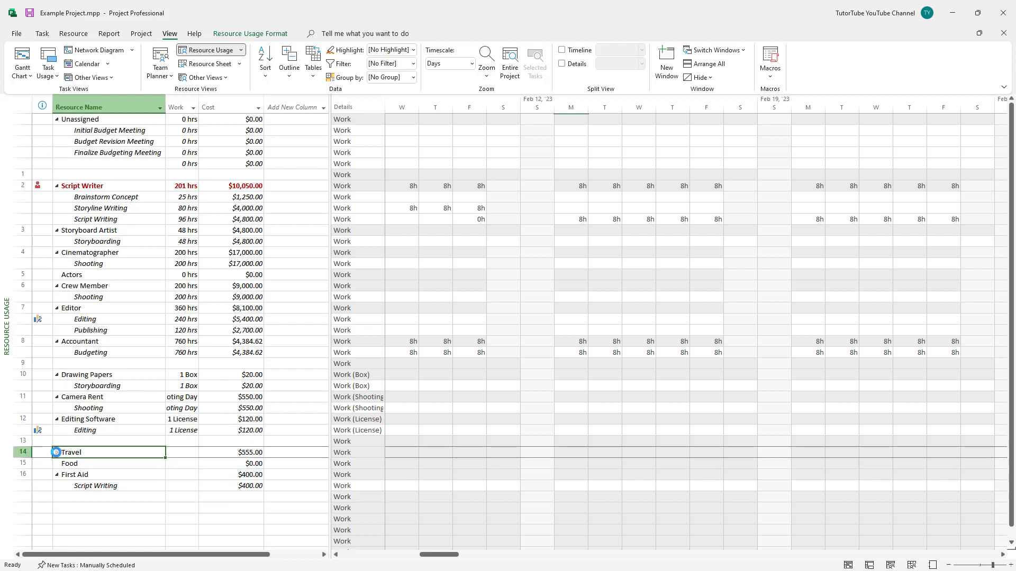
left_click(59, 482)
left_click(57, 476)
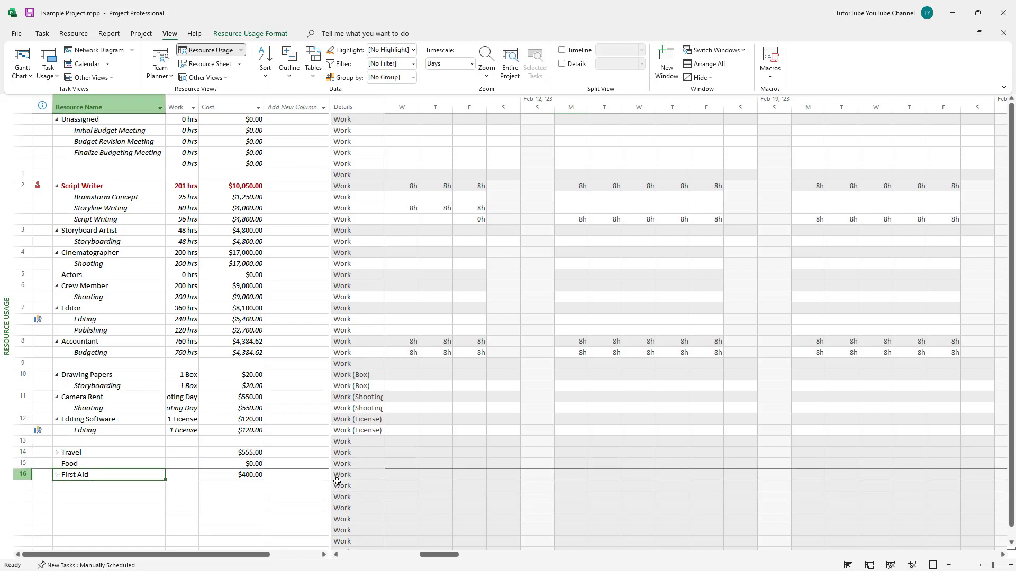
left_click(58, 374)
left_click(57, 386)
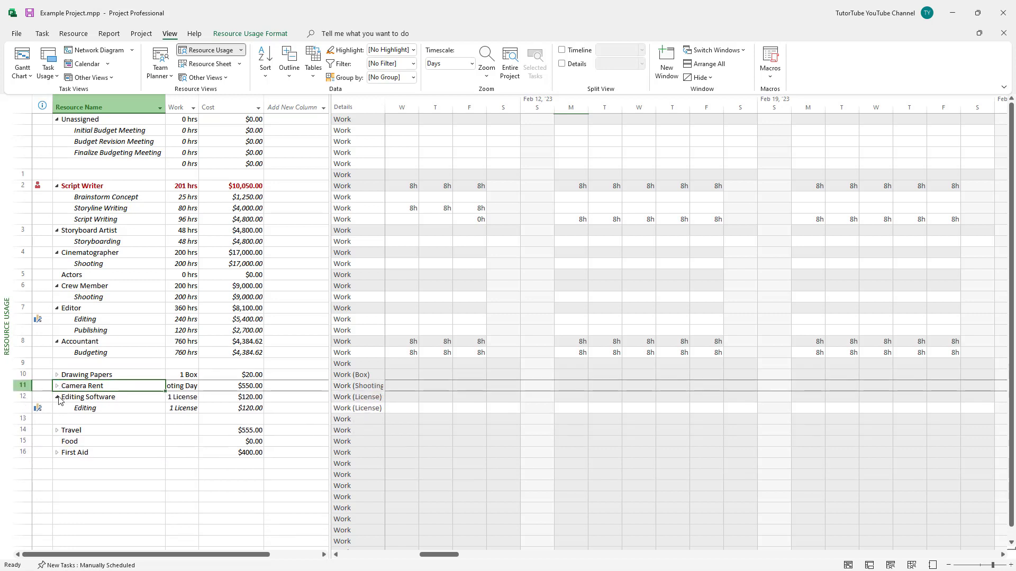
left_click(58, 398)
Collapse Editor, Accountant, Crew Member, Cinematographer, Storyboard Artist, Script Writer and Unassigned.
left_click(58, 308)
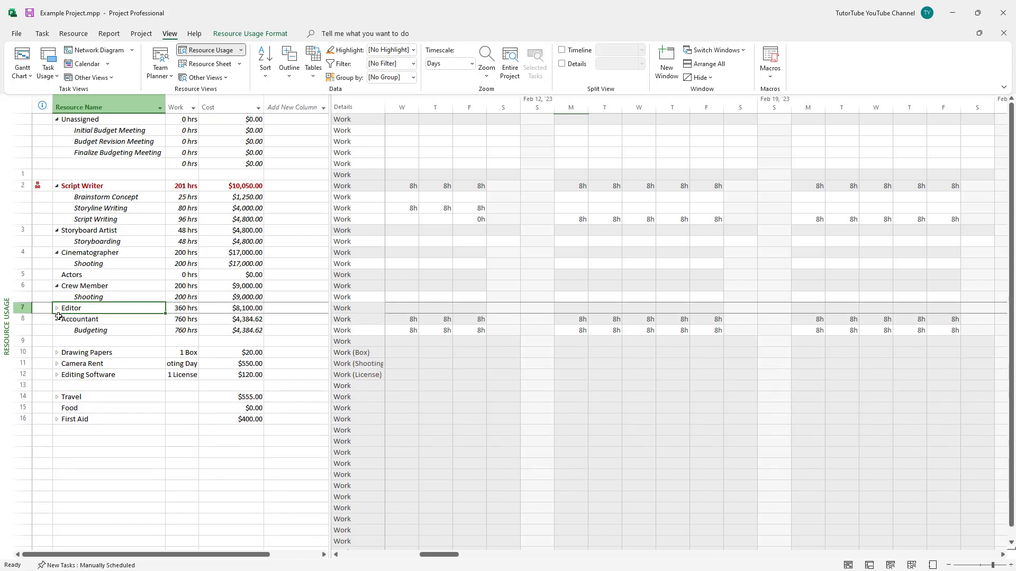
left_click(57, 320)
left_click(56, 285)
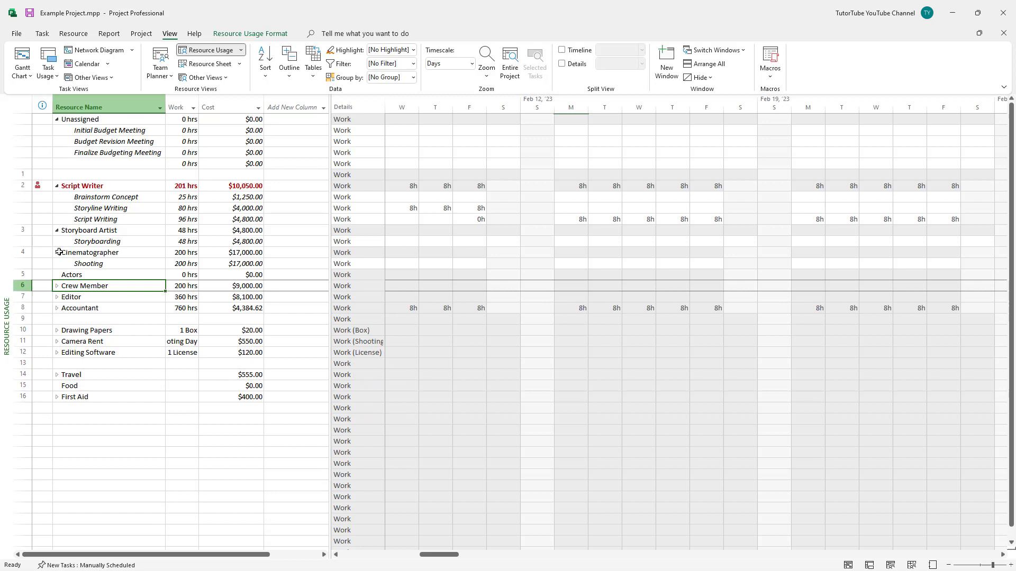
left_click(57, 252)
left_click(57, 230)
left_click(57, 186)
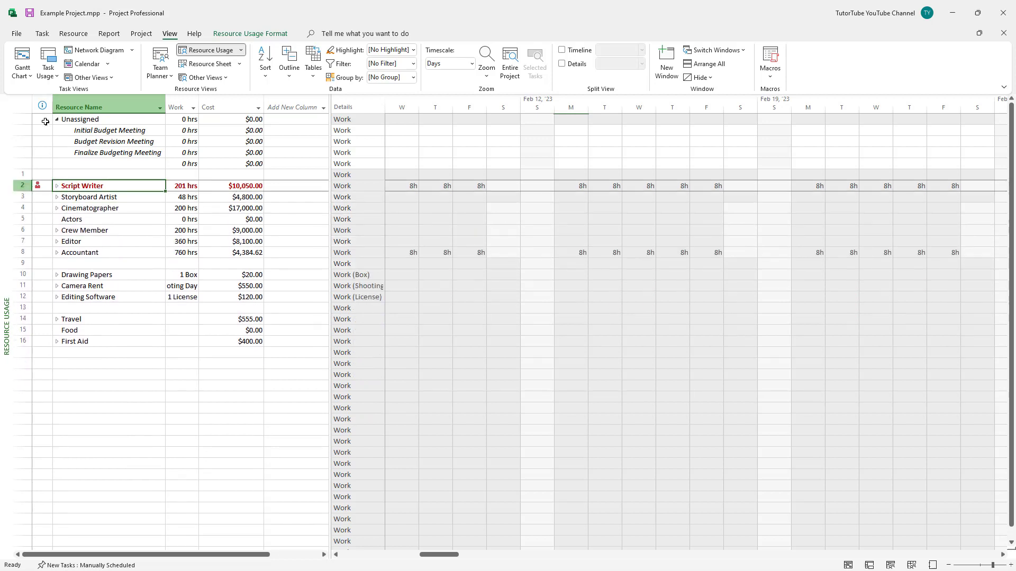
left_click(57, 119)
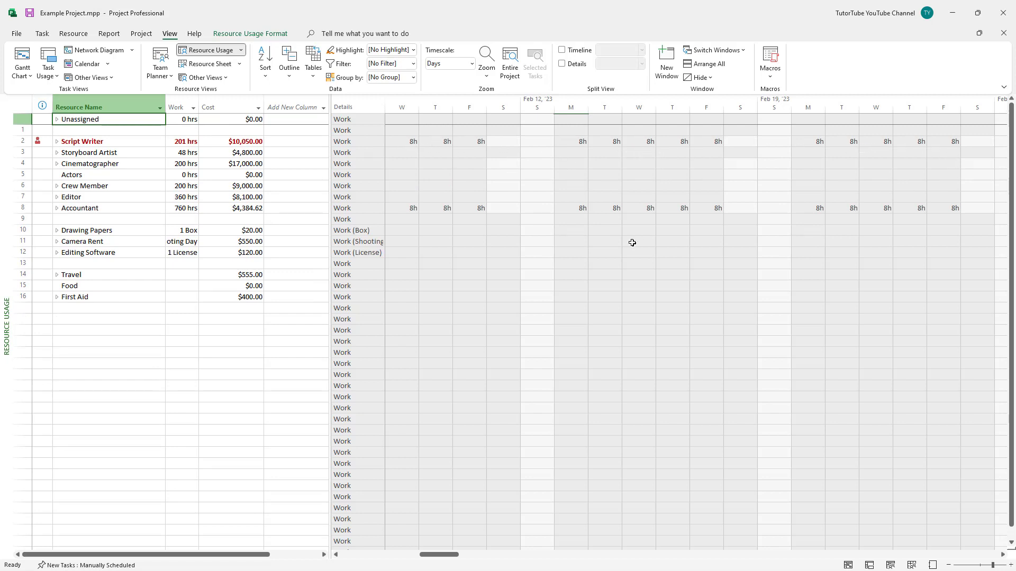
Zoom the usage timescale to five-day intervals spanning June to July 2023.
left_click_drag(440, 558, 787, 533)
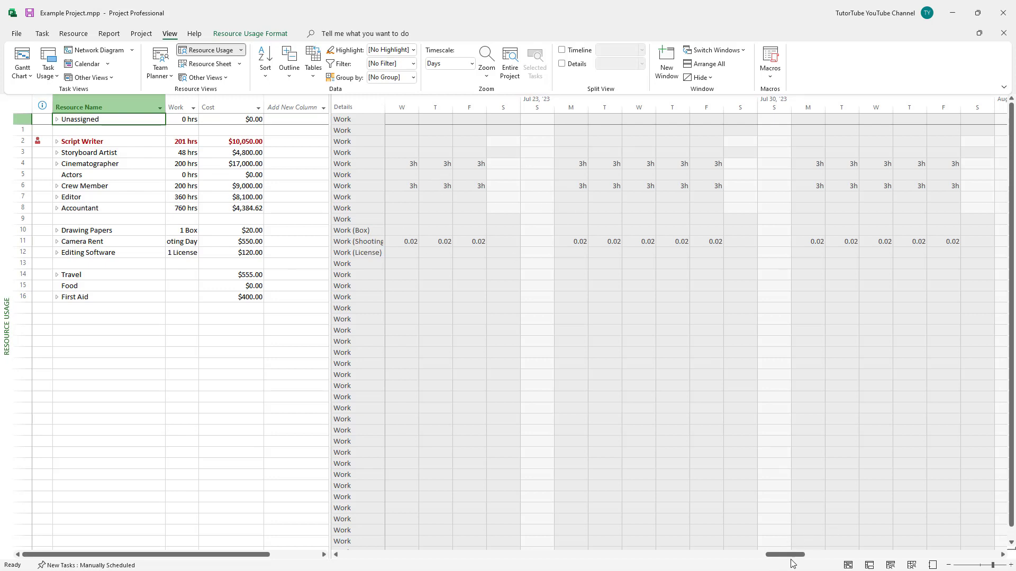
left_click_drag(791, 560, 716, 561)
mouse_move(993, 566)
left_mouse_down()
mouse_move(959, 568)
mouse_move(973, 566)
left_mouse_up()
left_click(336, 554)
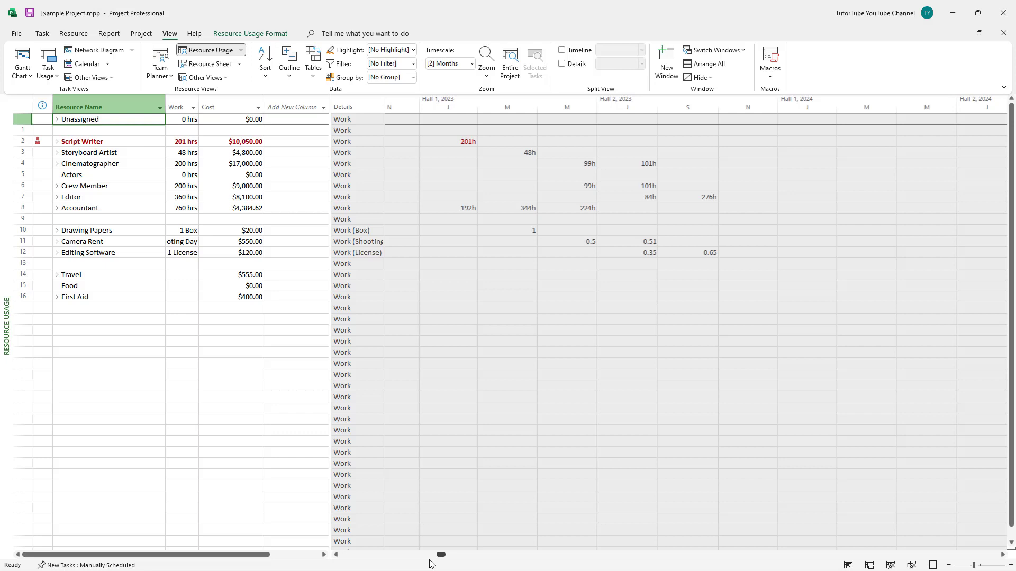
left_click_drag(974, 566, 970, 566)
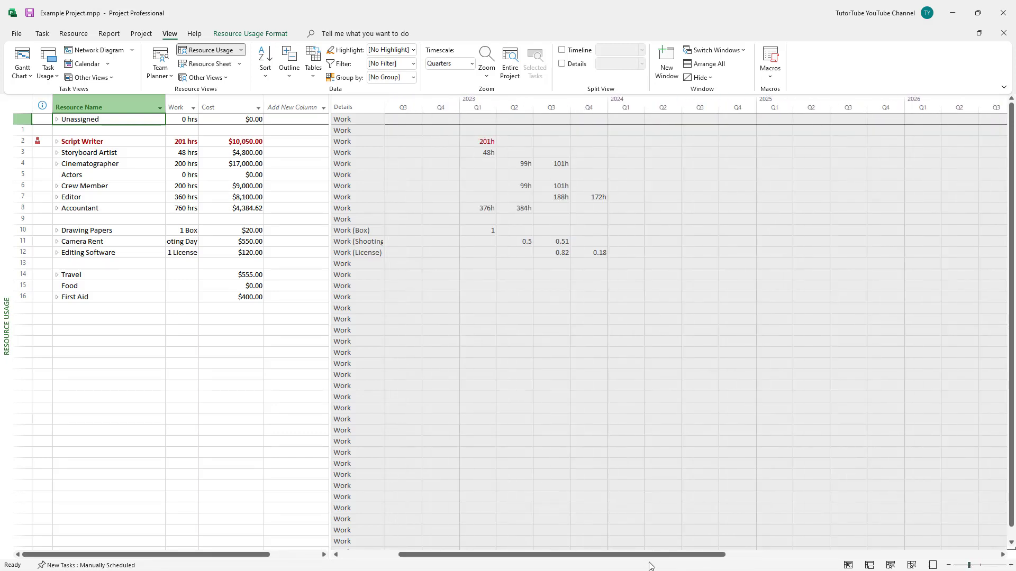
mouse_move(651, 556)
left_mouse_down()
mouse_move(702, 556)
mouse_move(604, 556)
mouse_move(651, 556)
left_mouse_up()
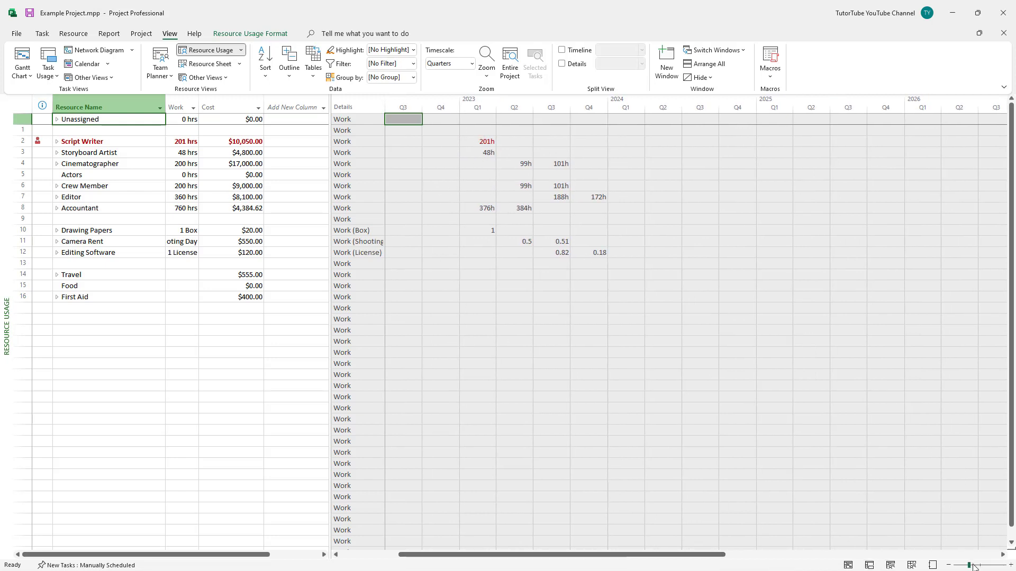
left_click_drag(969, 566, 971, 567)
left_click_drag(746, 555, 534, 555)
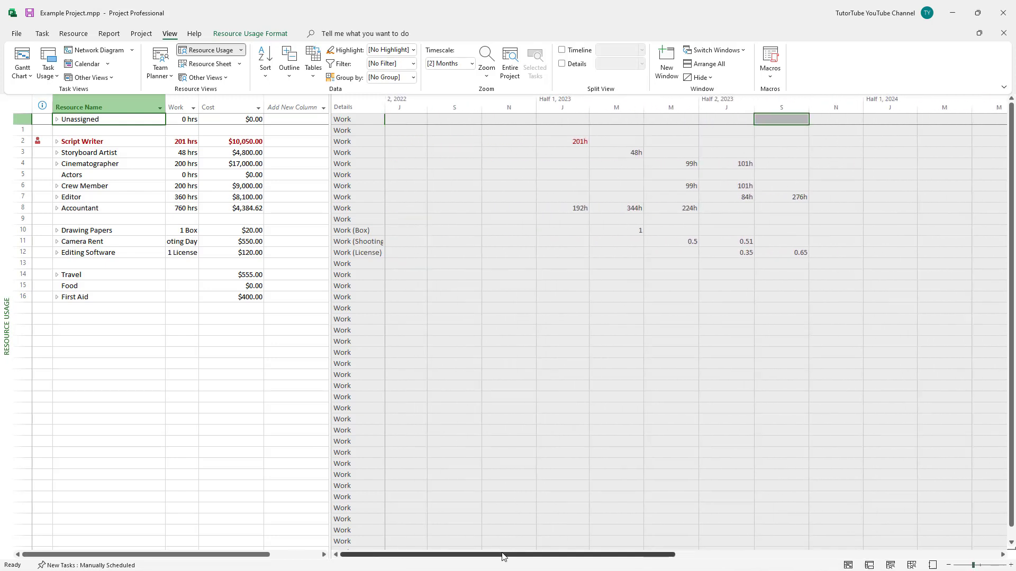
left_click(1011, 566)
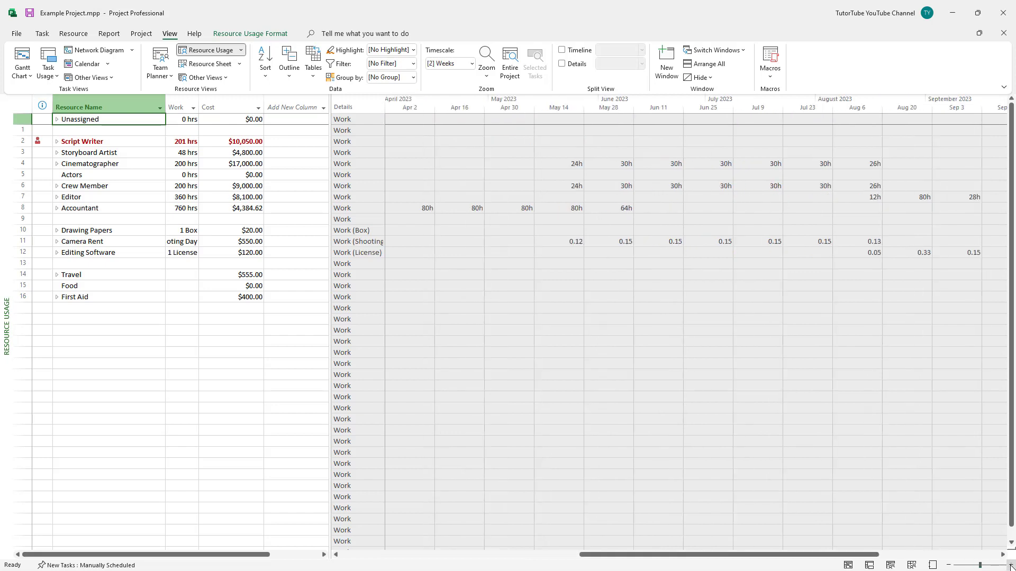
left_click(1010, 566)
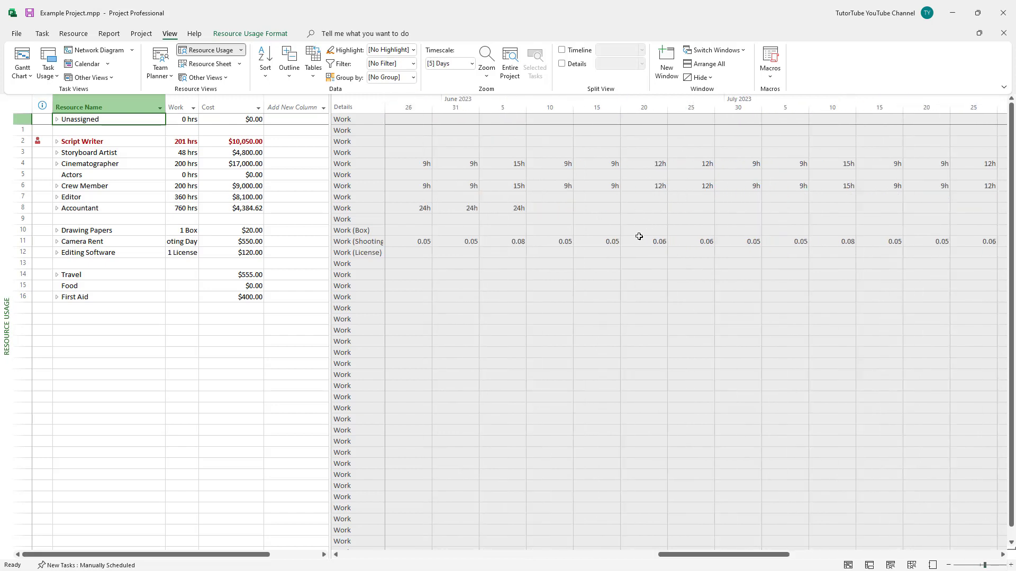